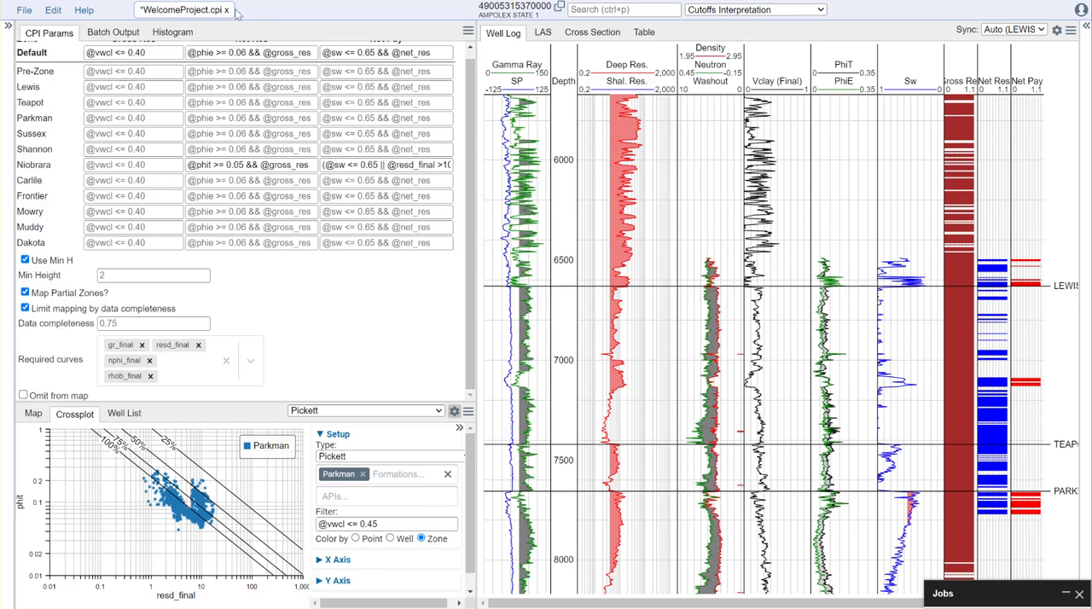
- Expand the side panel with the database settings and show the project's well list
left_click(1087, 28)
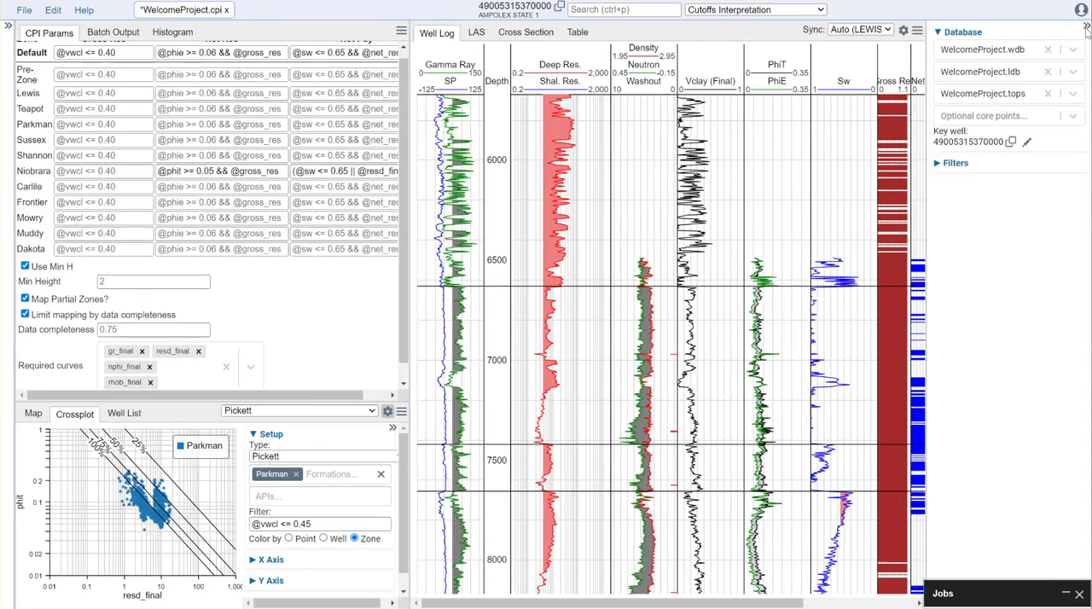
left_click(33, 414)
left_click(124, 415)
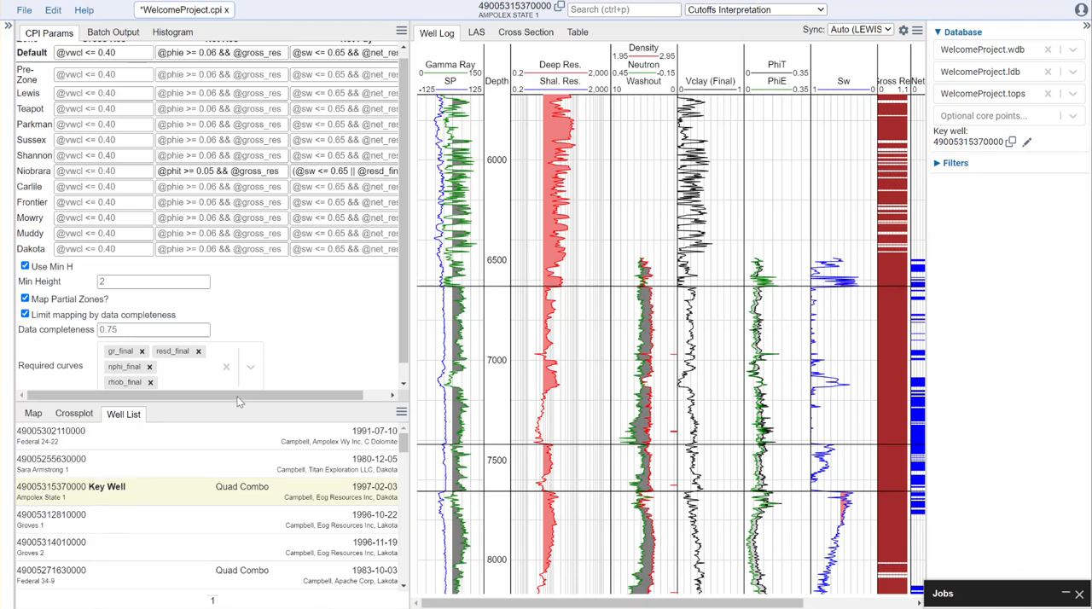
- Switch the interpretation module to Volumetrics Evaluation and collapse the side panel with the database settings
left_click(804, 13)
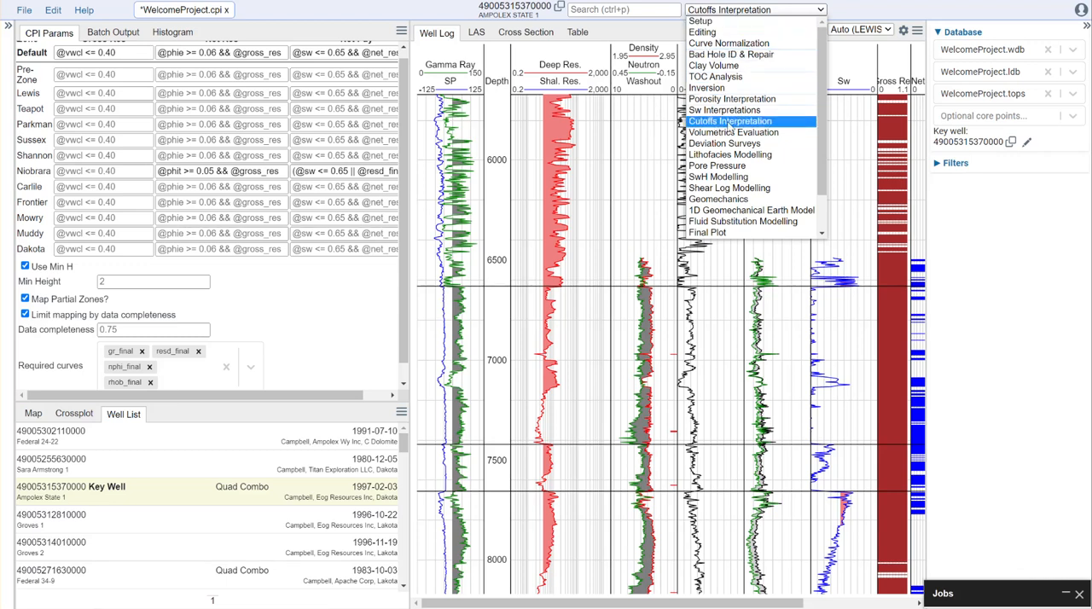
left_click(819, 10)
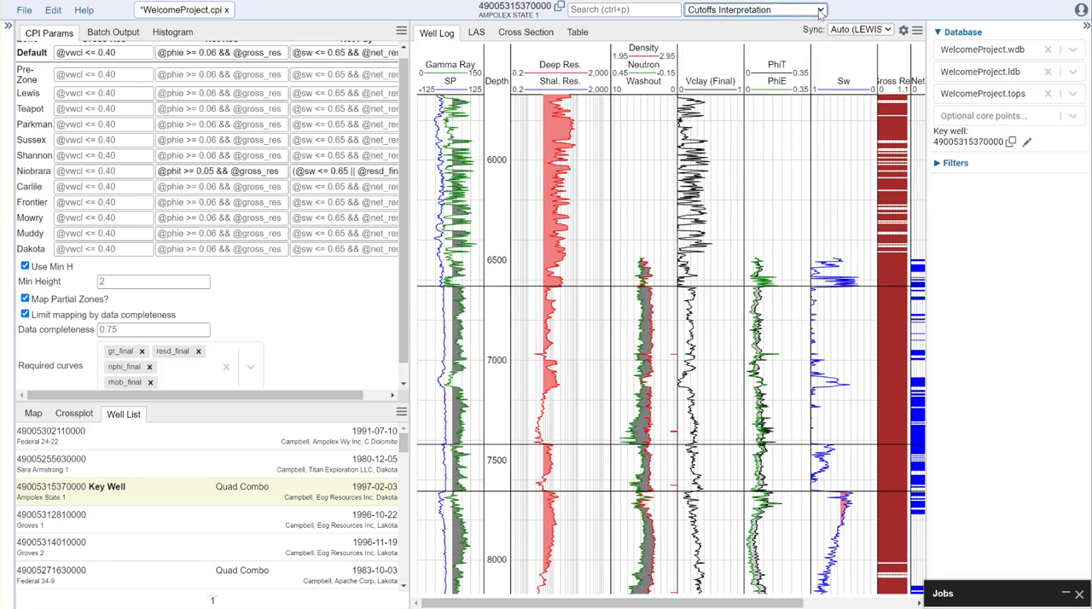
left_click(819, 11)
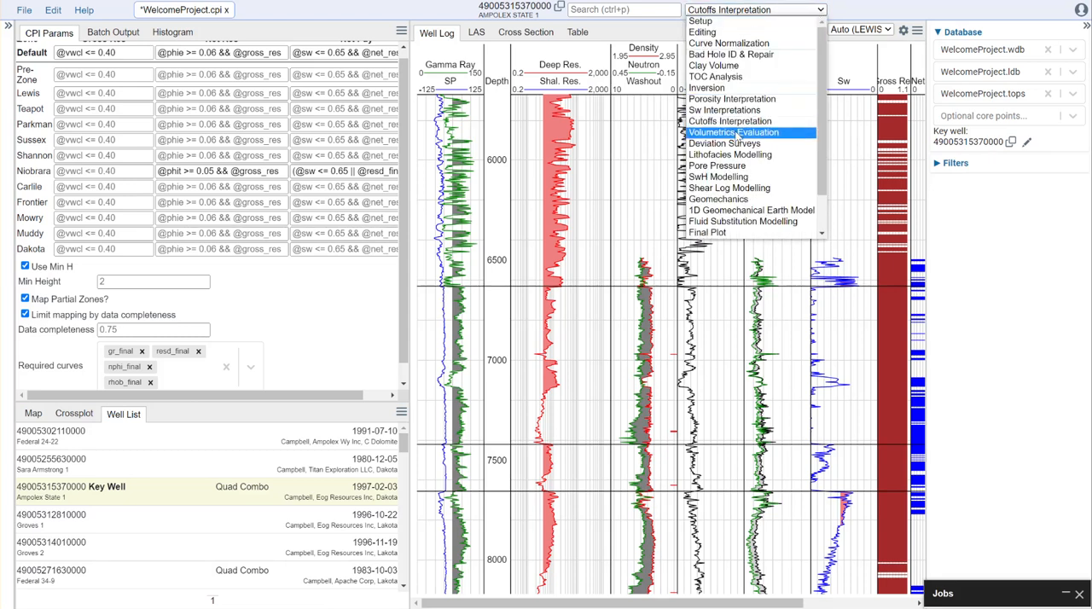
left_click(738, 433)
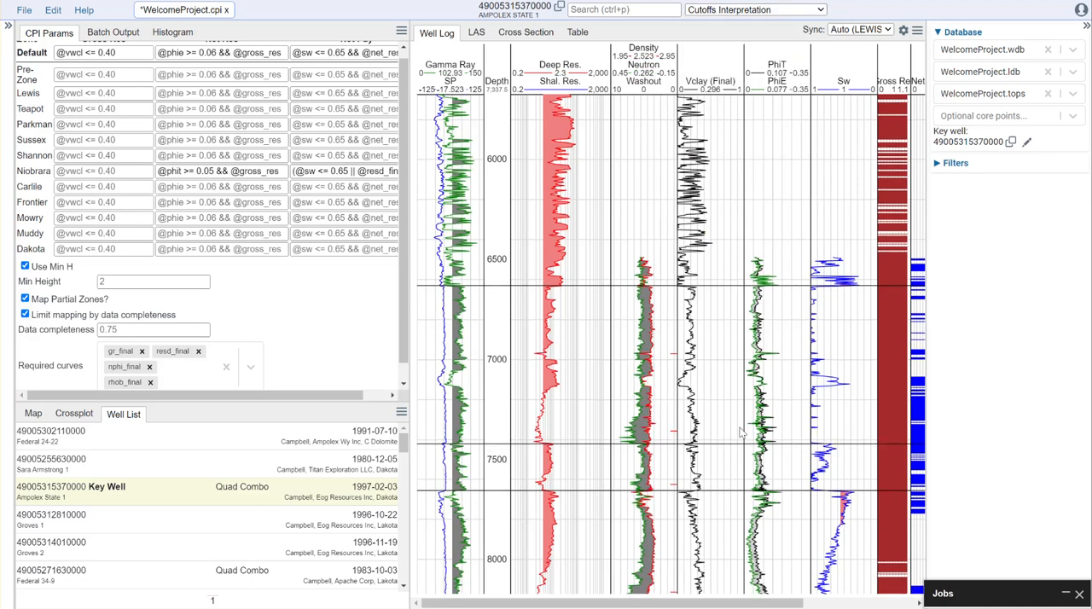
left_click(751, 11)
left_click(728, 134)
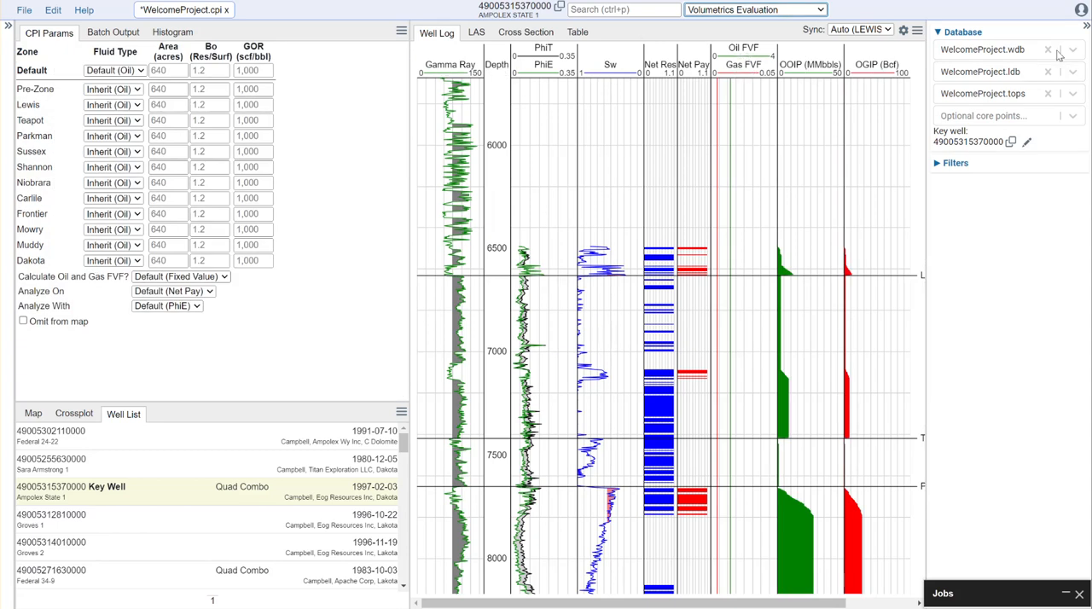
left_click(1086, 28)
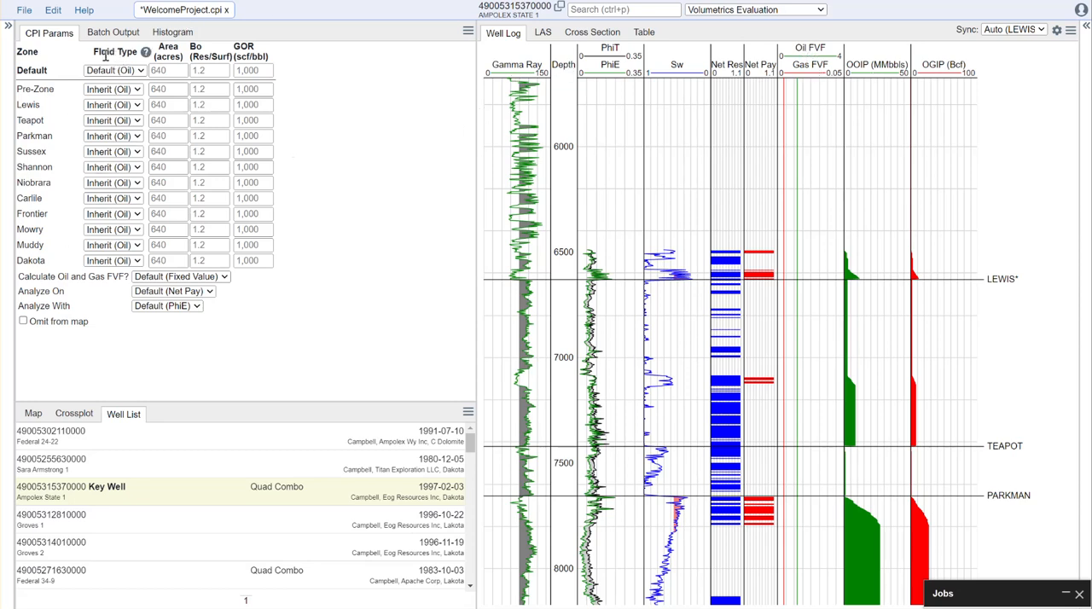
- Set the fluid type of the Niobrara and Mowry zones to Gas
left_click(137, 186)
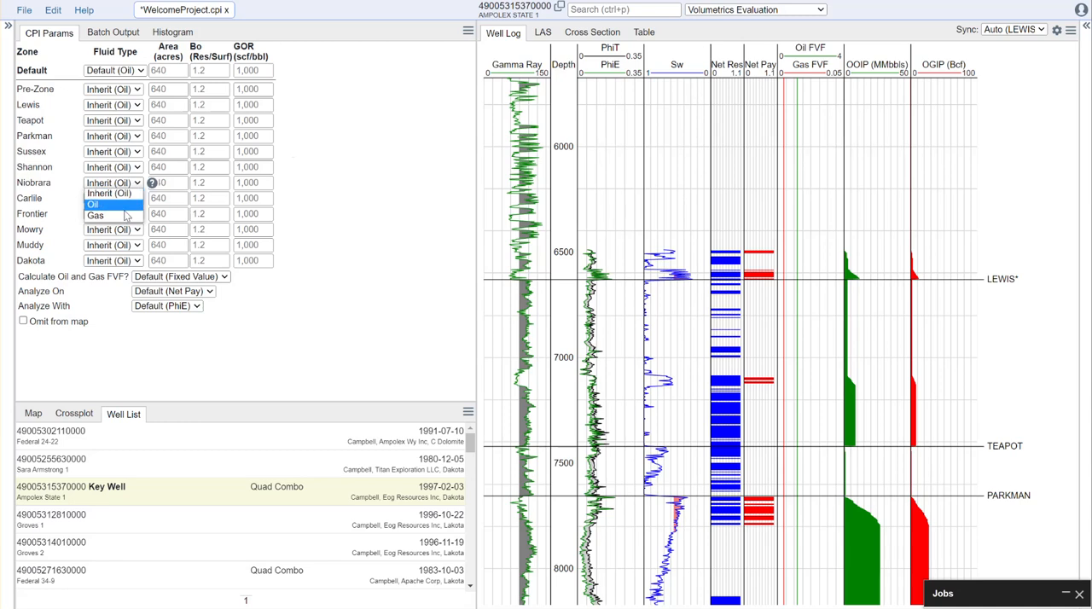
left_click(122, 216)
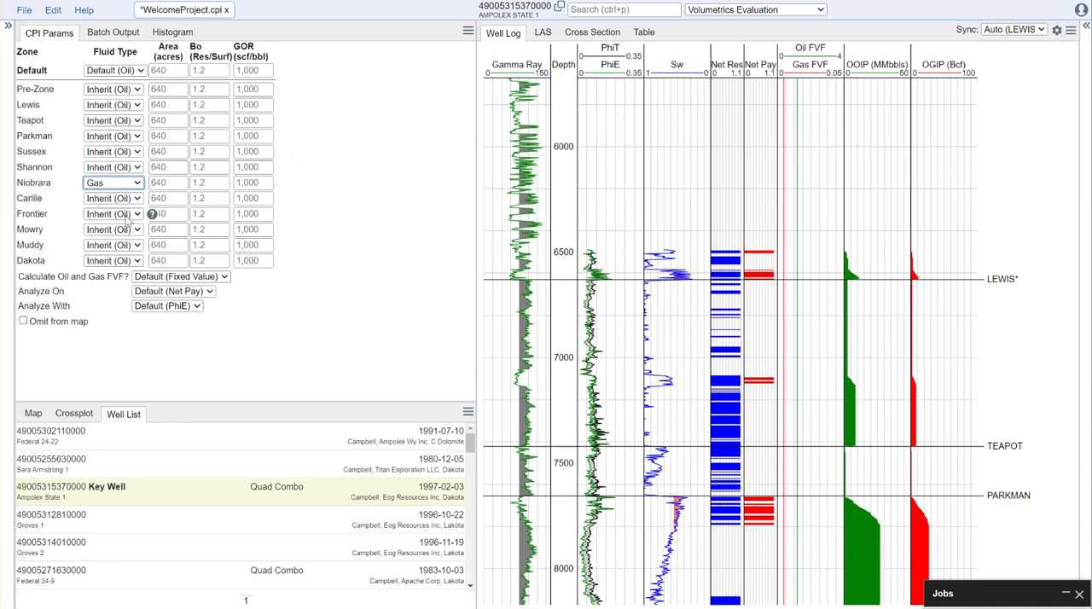
left_click(139, 231)
left_click(129, 264)
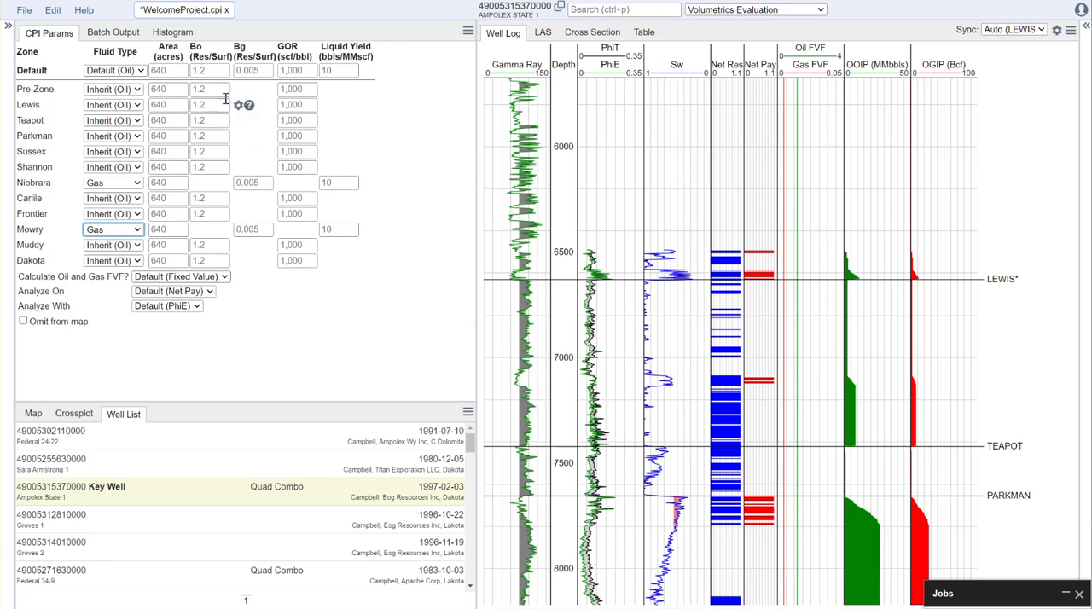
- Calculate oil and gas FVF with Vasquez and Beggs, using a default oil gravity of 35 and gas gravity of 0.65
left_click(214, 278)
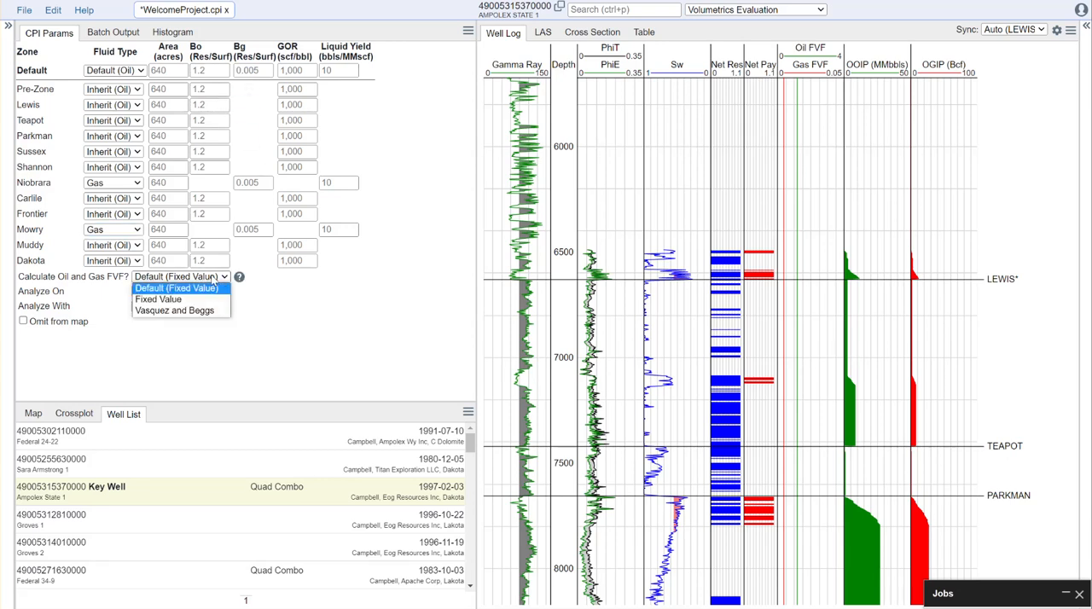
left_click(201, 313)
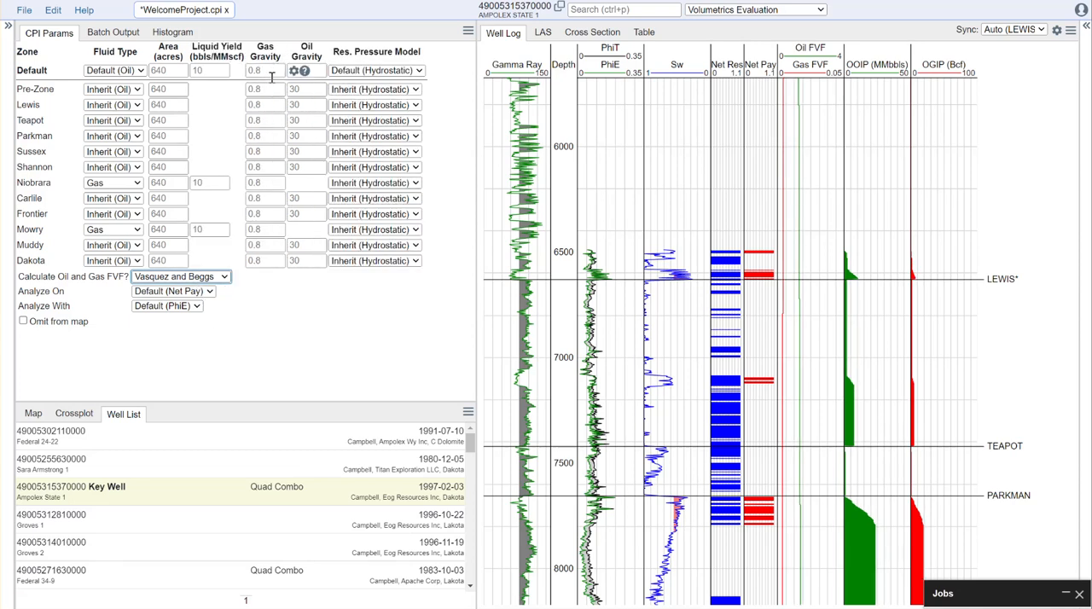
left_click(301, 70)
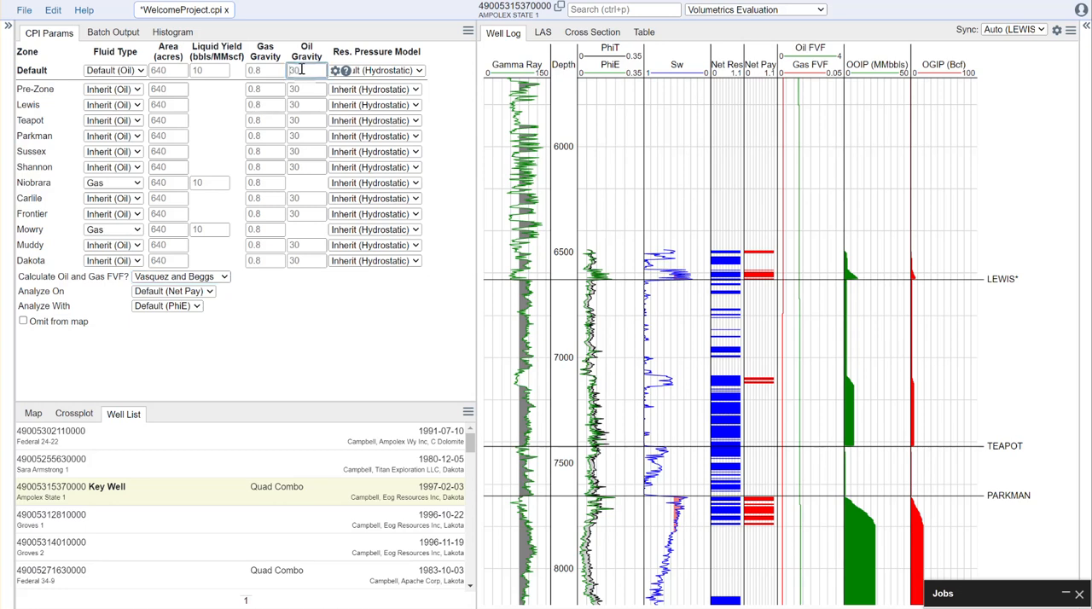
left_click(263, 71)
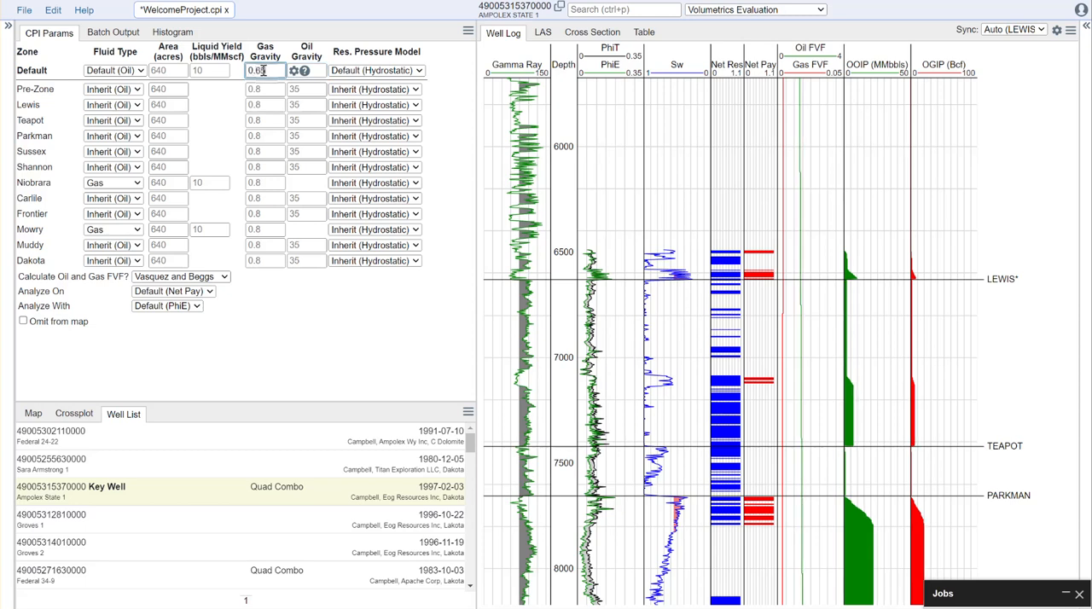
type("0.65")
key("Return")
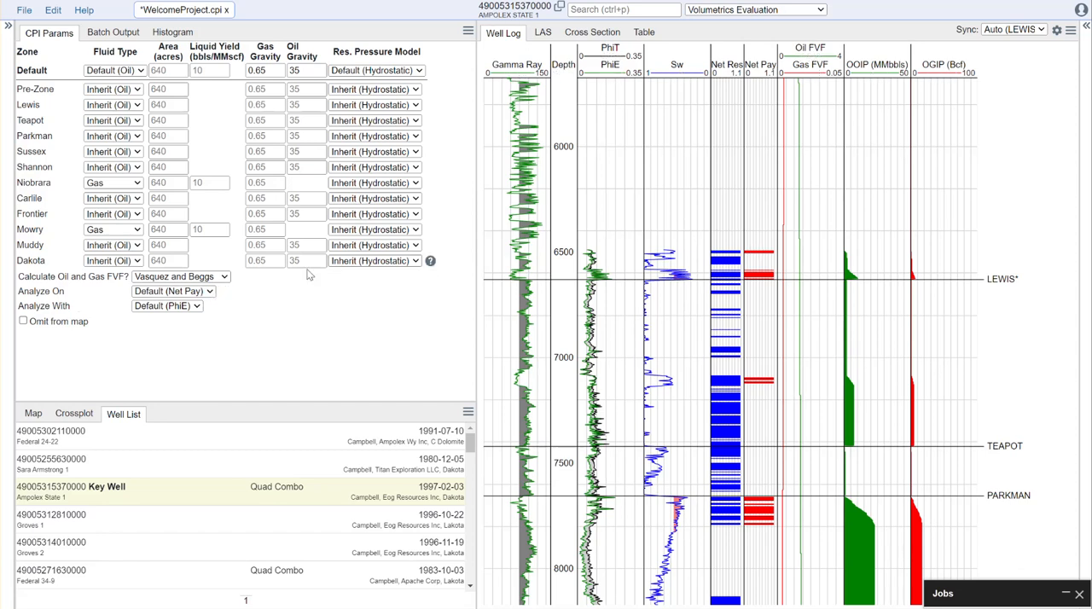
- Set the volumetrics to be analyzed on Net Pay with PhiT
left_click(212, 294)
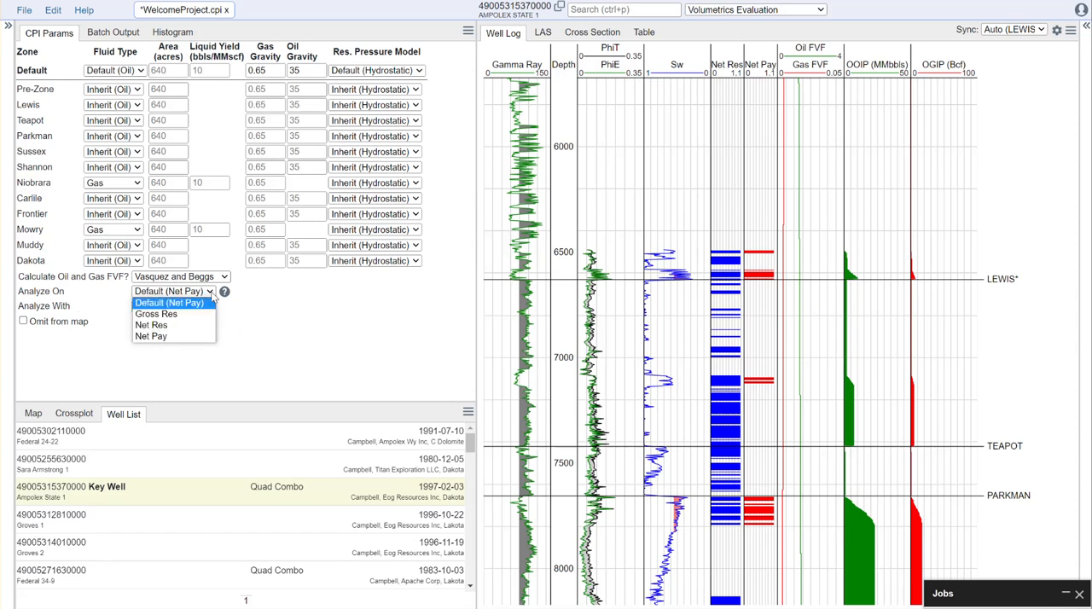
left_click(175, 338)
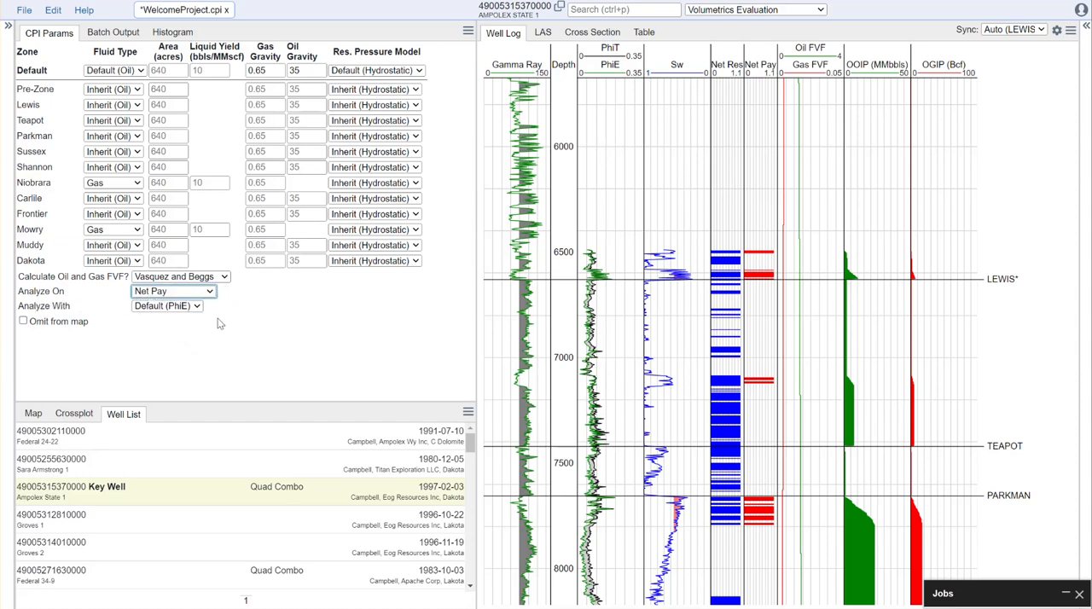
left_click(312, 371)
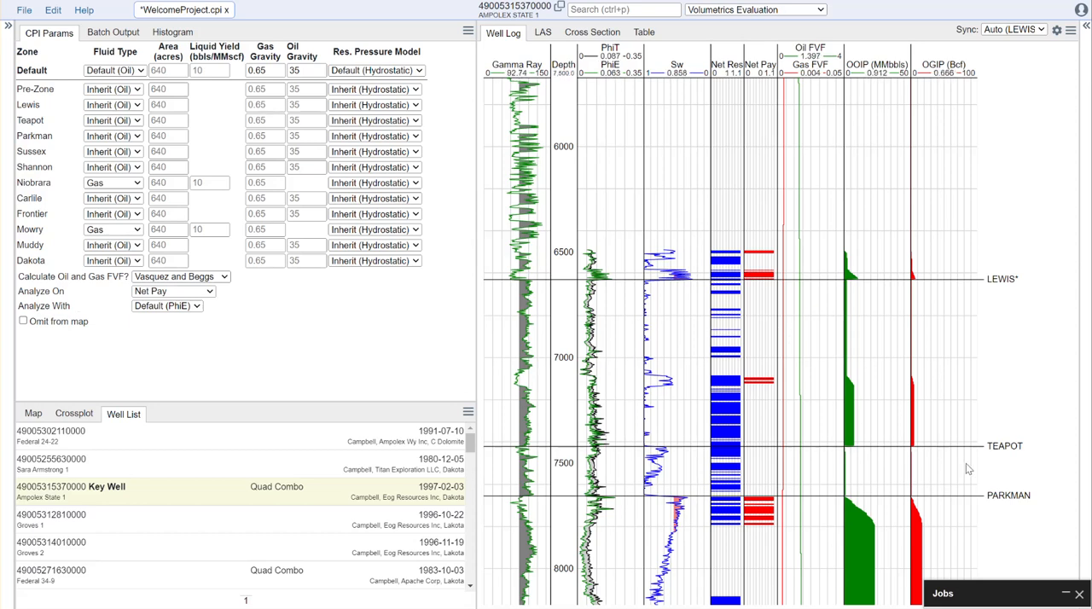
scroll(968, 469, "down", 5)
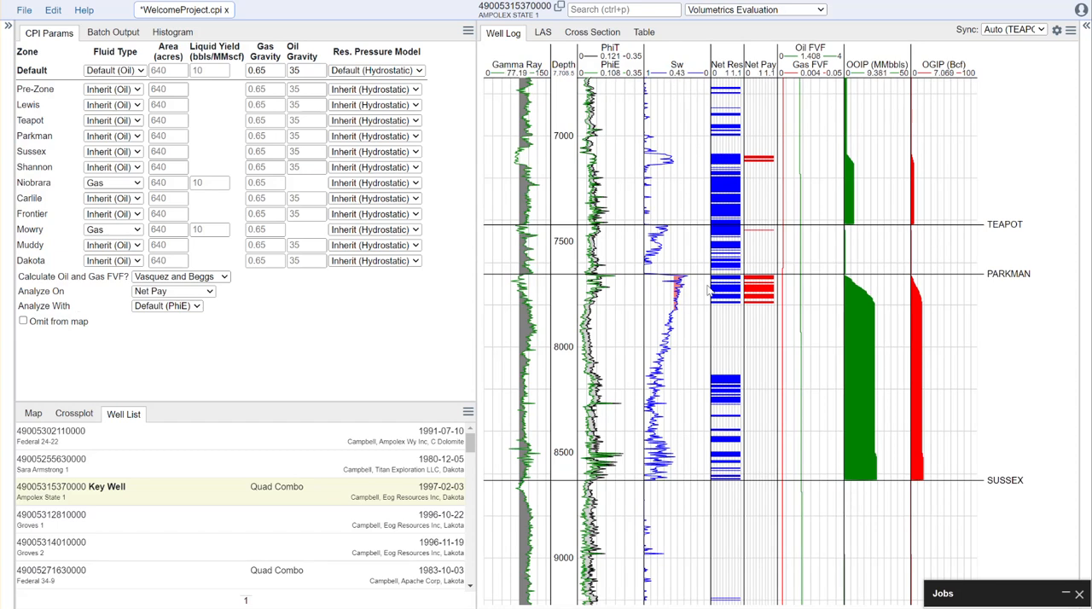
left_click(196, 307)
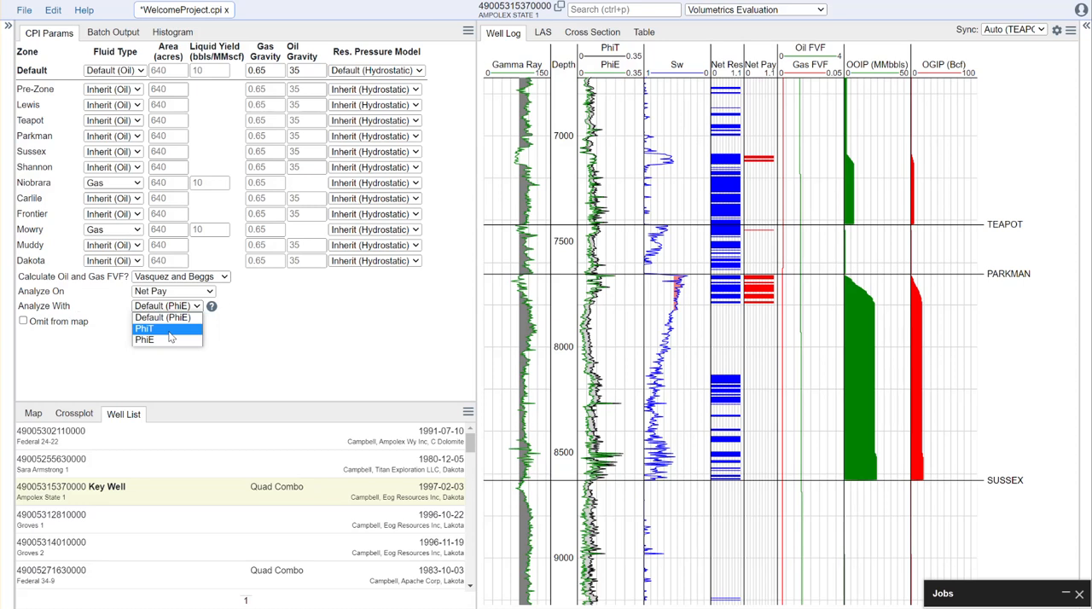
left_click(169, 330)
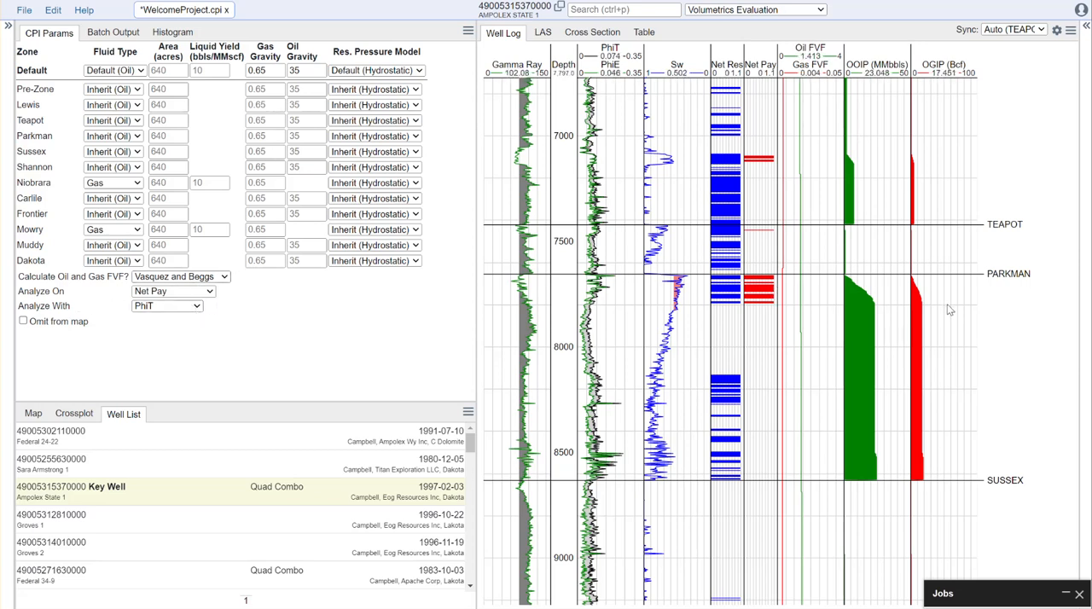
scroll(951, 312, "down", 3)
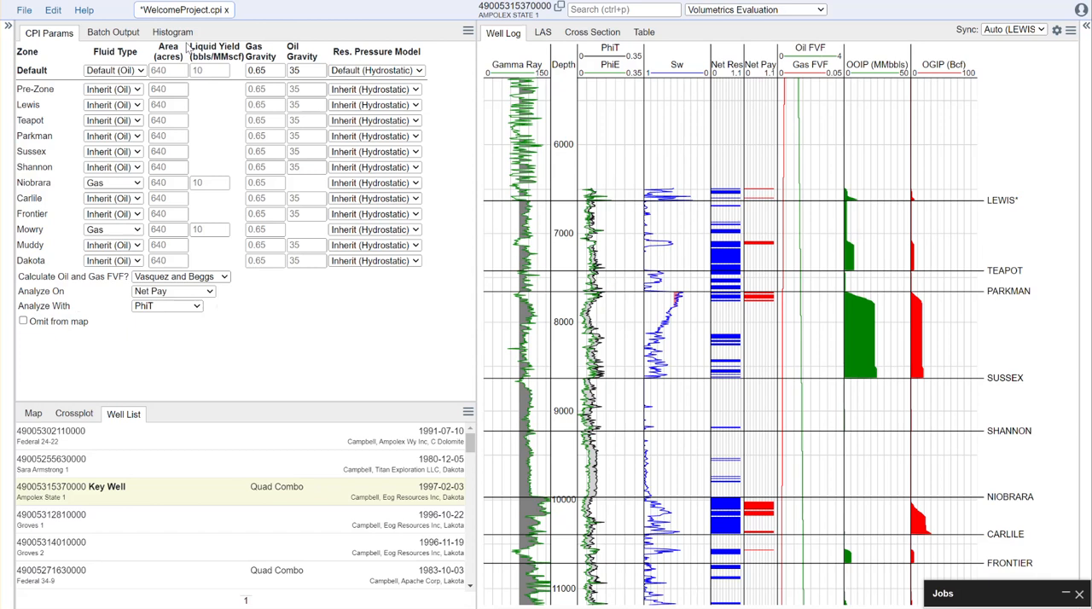
left_click(423, 73)
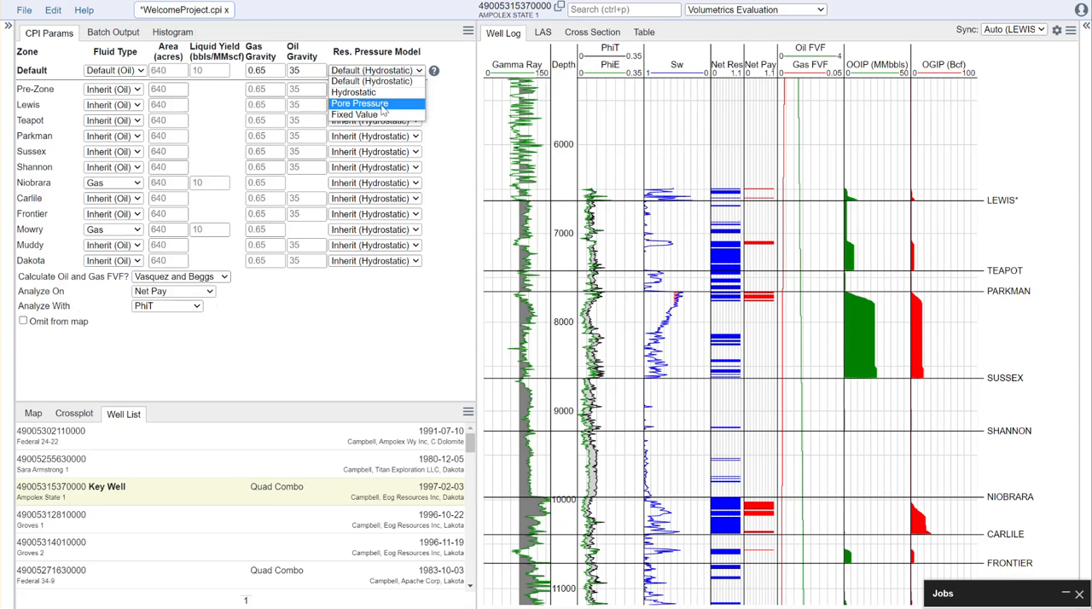
left_click(736, 12)
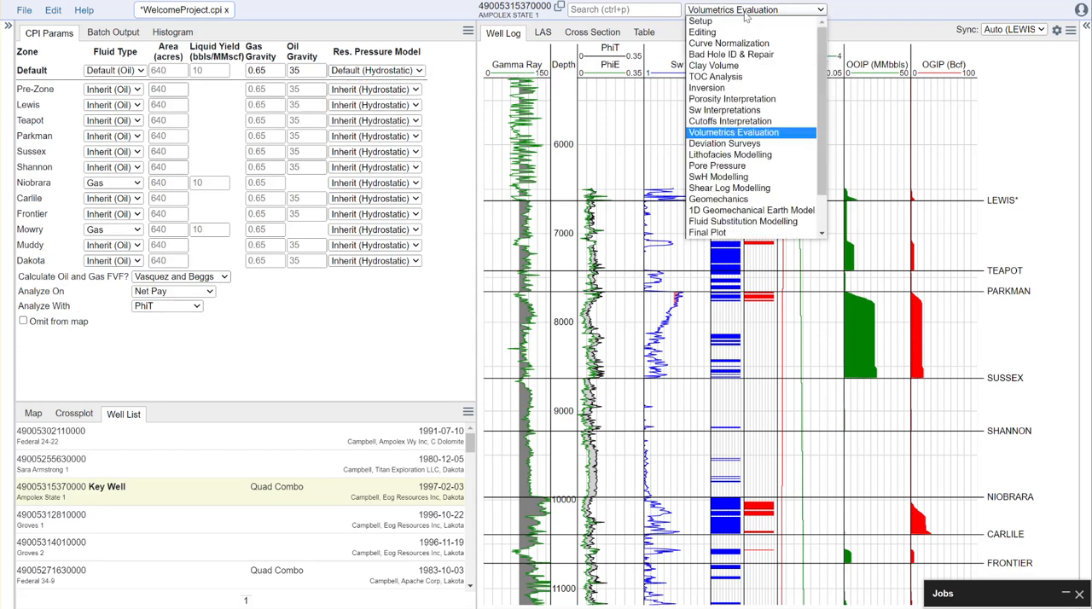
key("Escape")
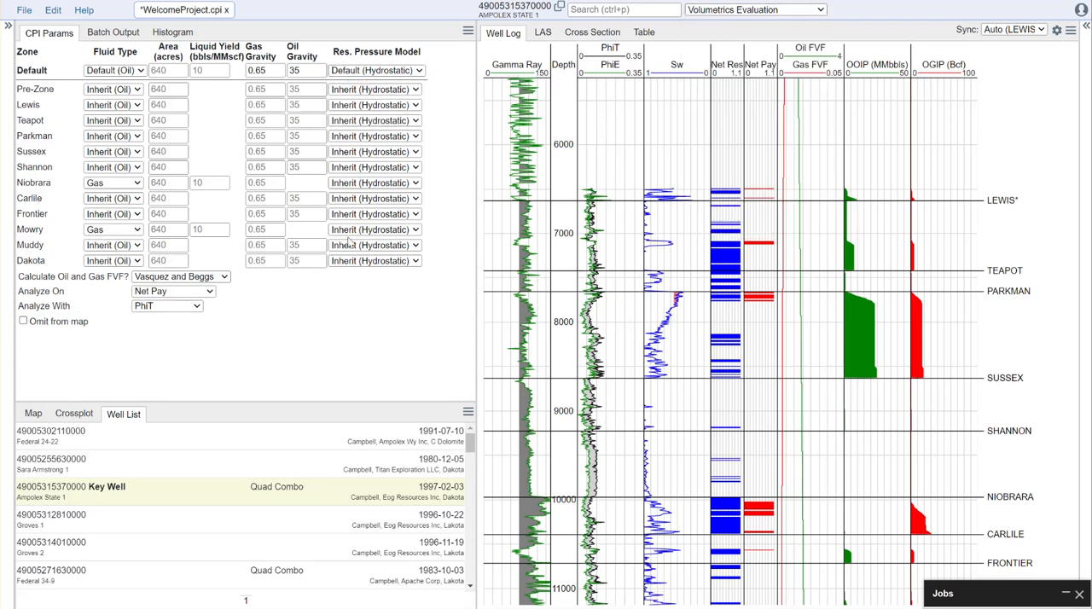
left_click(382, 70)
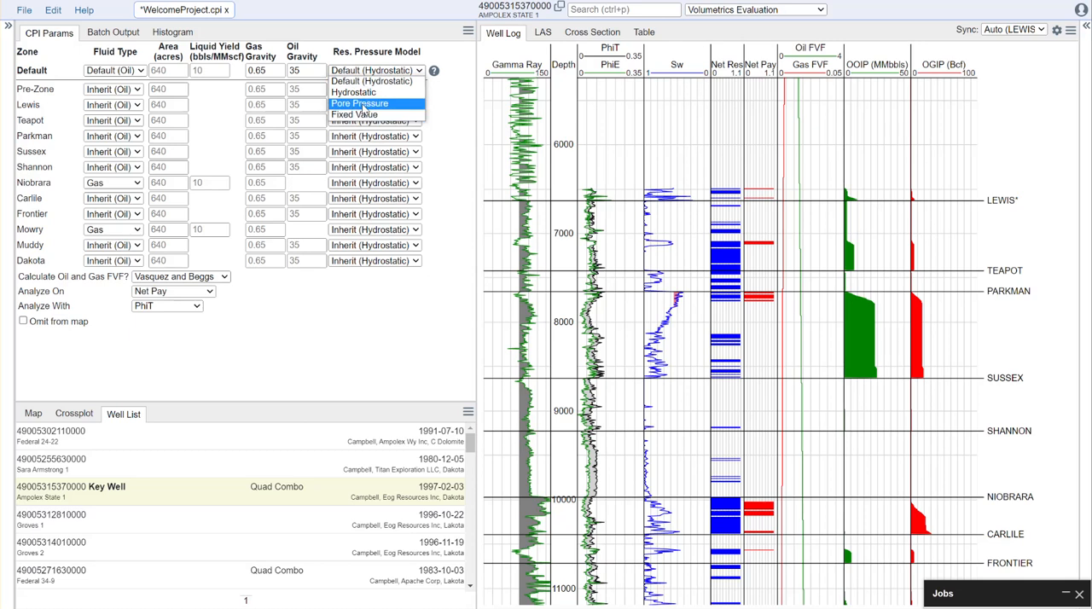
left_click(350, 326)
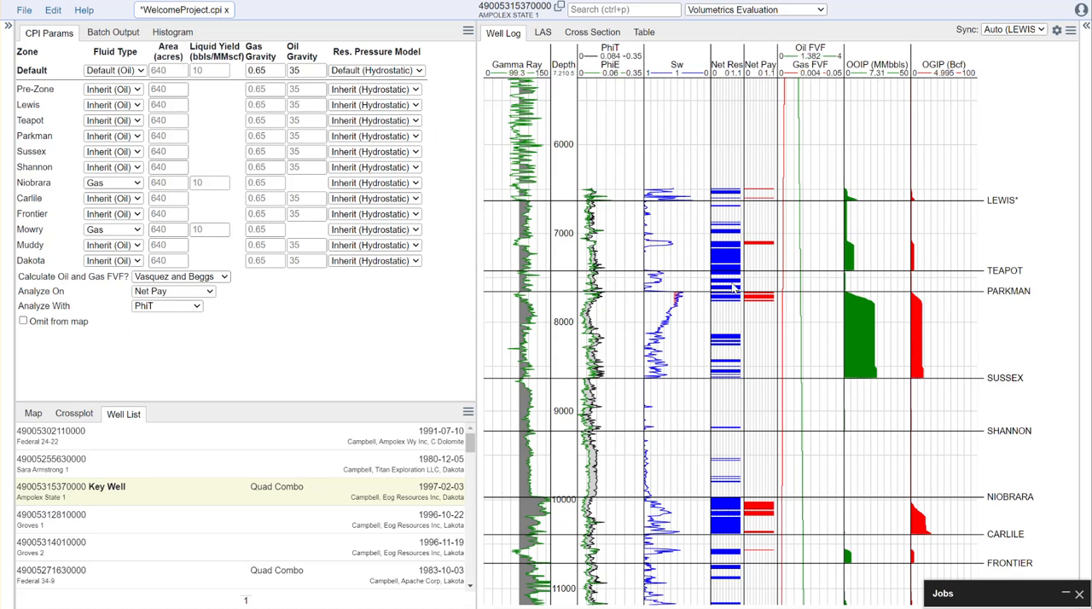
- Test the volumetrics with the default area set to 160 acres and to 1,280 acres
left_click(165, 71)
type("160")
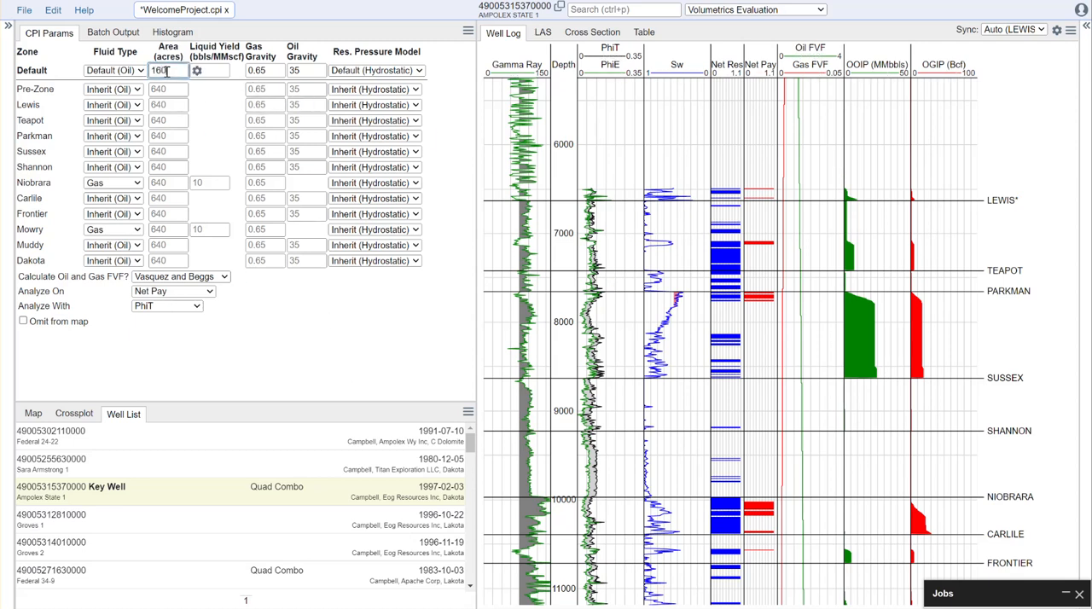
left_click(267, 322)
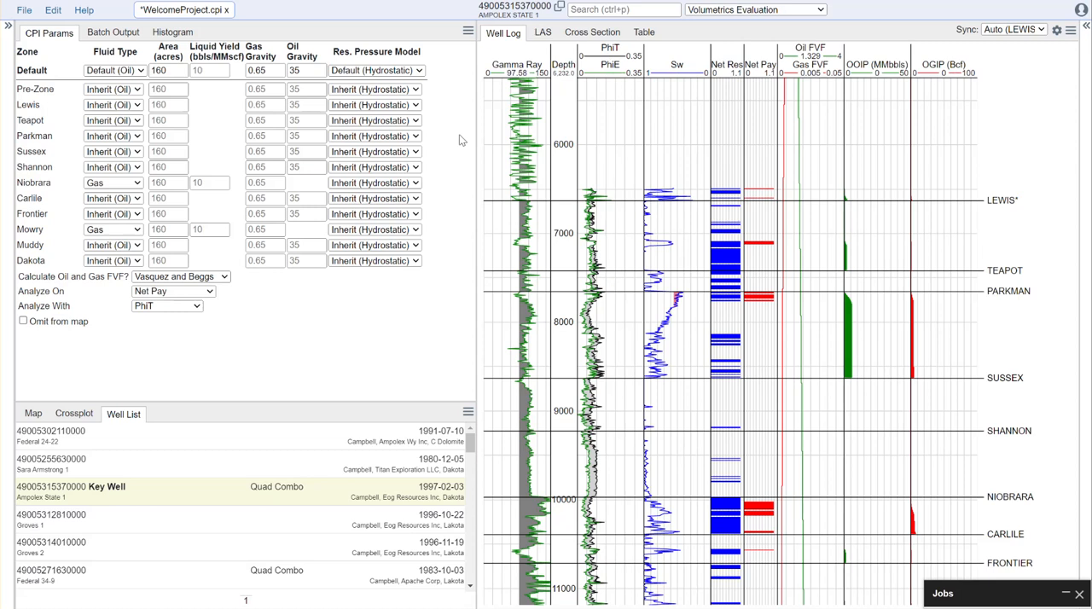
left_click_drag(170, 74, 139, 76)
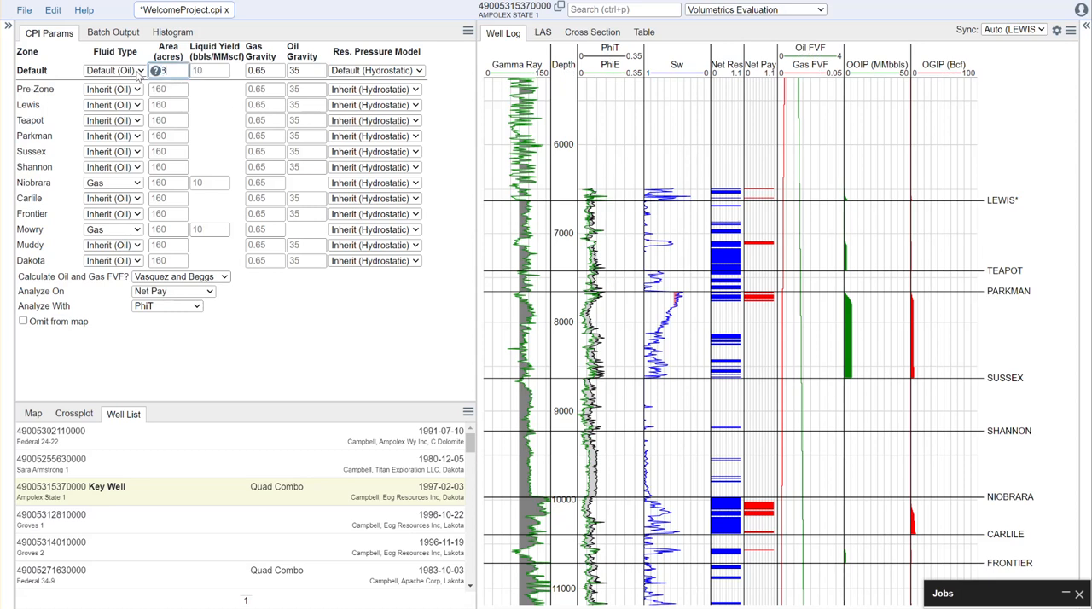
left_click(291, 385)
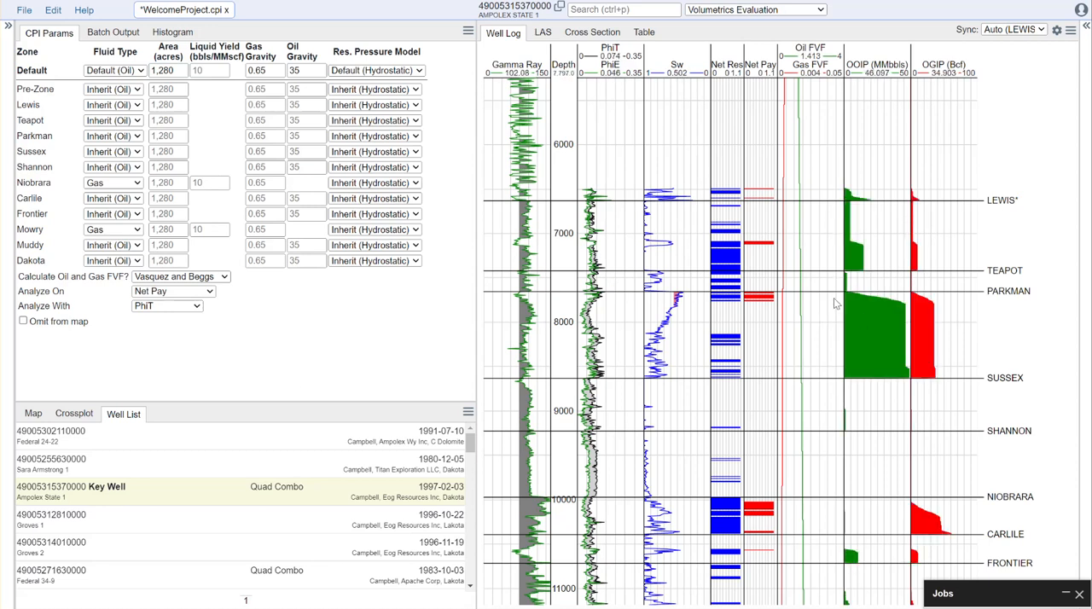
- Clear the entered default area to restore the 640-acre default
left_click_drag(181, 72, 141, 75)
key("BackSpace")
left_click(248, 330)
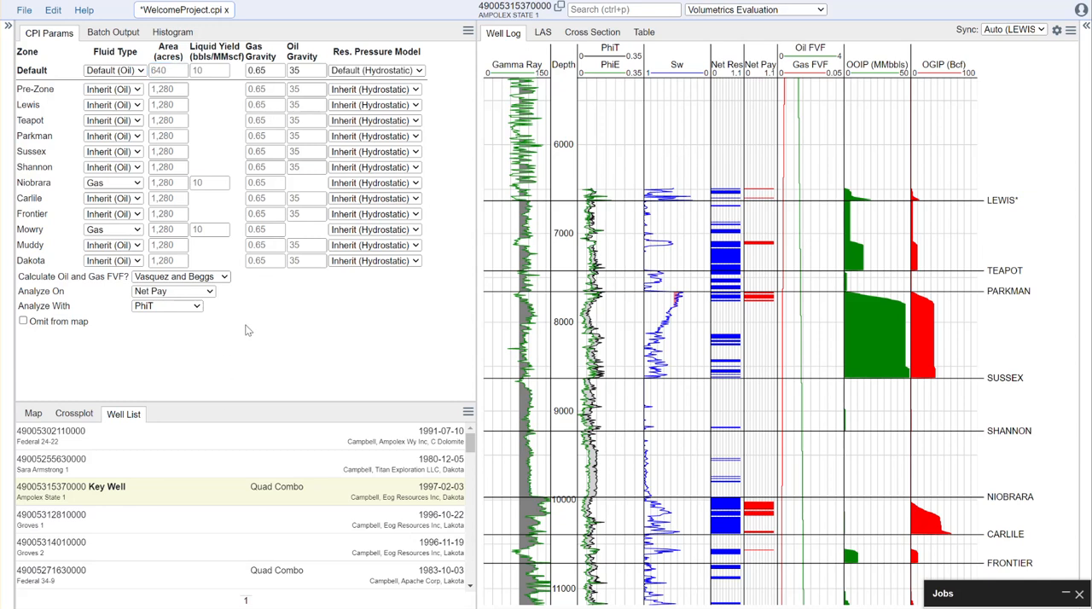